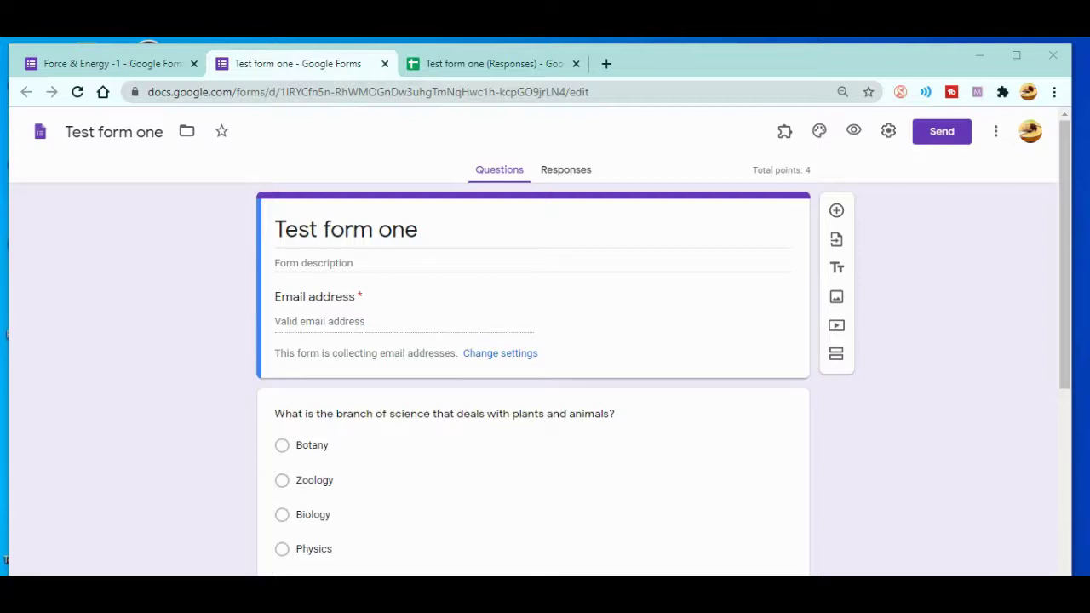
Open the linked response spreadsheet for Test form one
{"action": "left_click", "coordinate": [566, 169]}
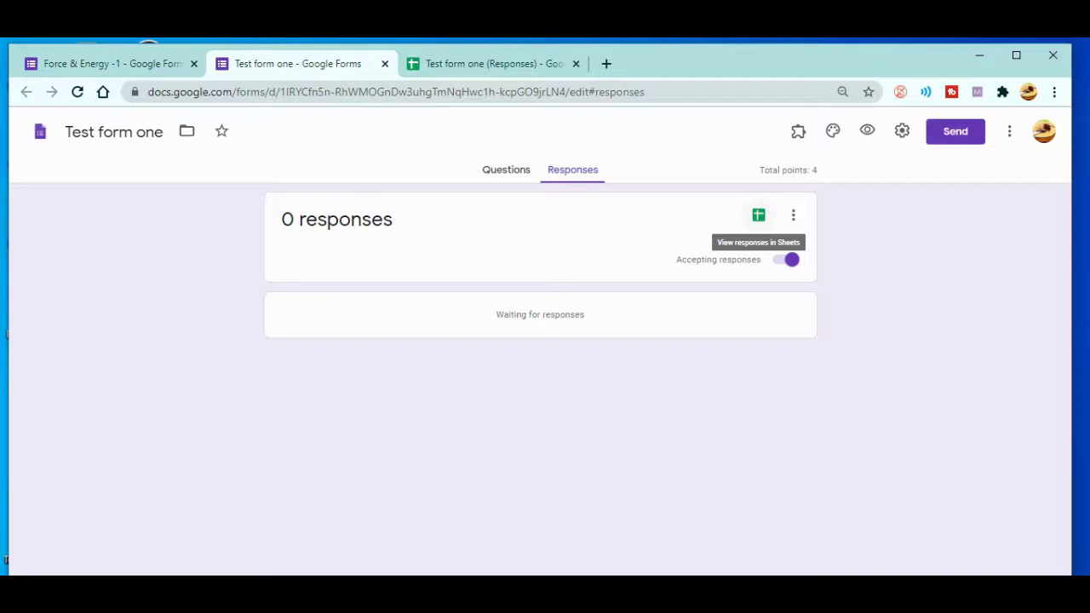
{"action": "left_click", "coordinate": [758, 215]}
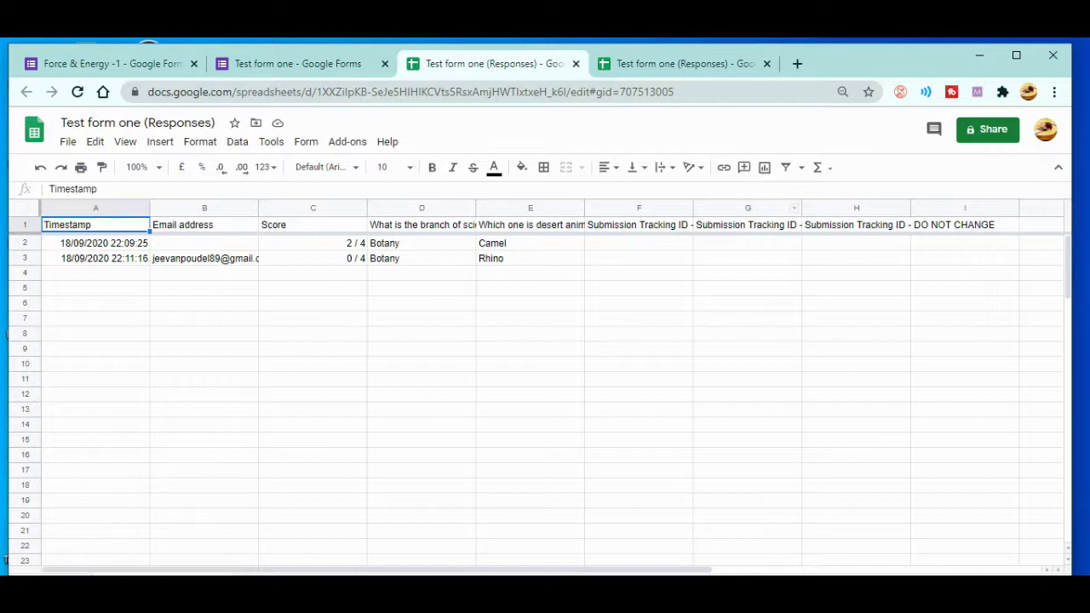
Switch to the Force & Energy -1 form and open its responses in Google Sheets
{"action": "key", "text": "ctrl+1"}
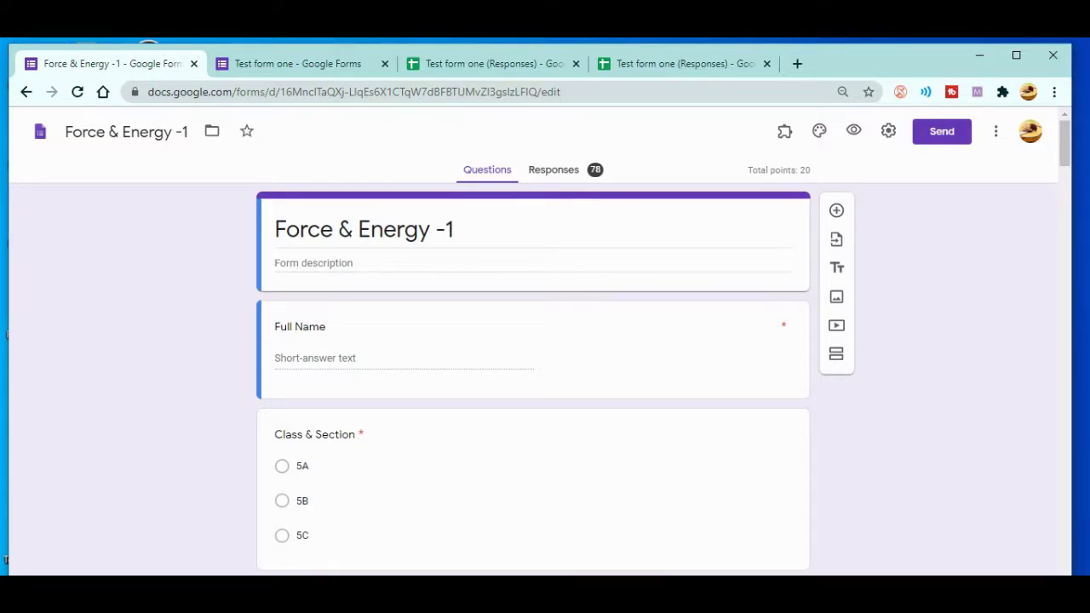
{"action": "left_click", "coordinate": [554, 170]}
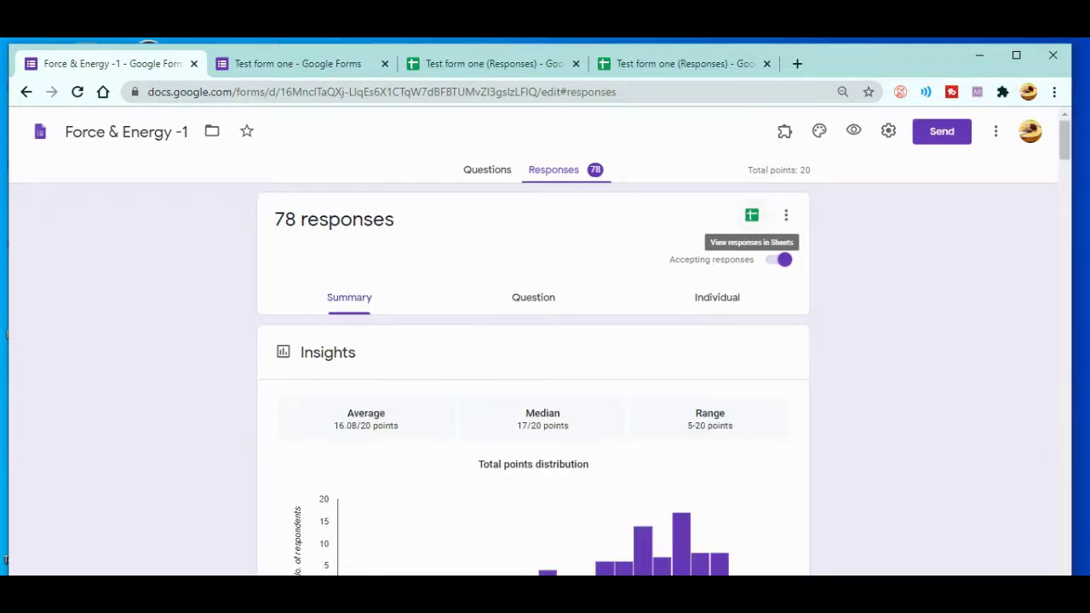
{"action": "left_click", "coordinate": [751, 214]}
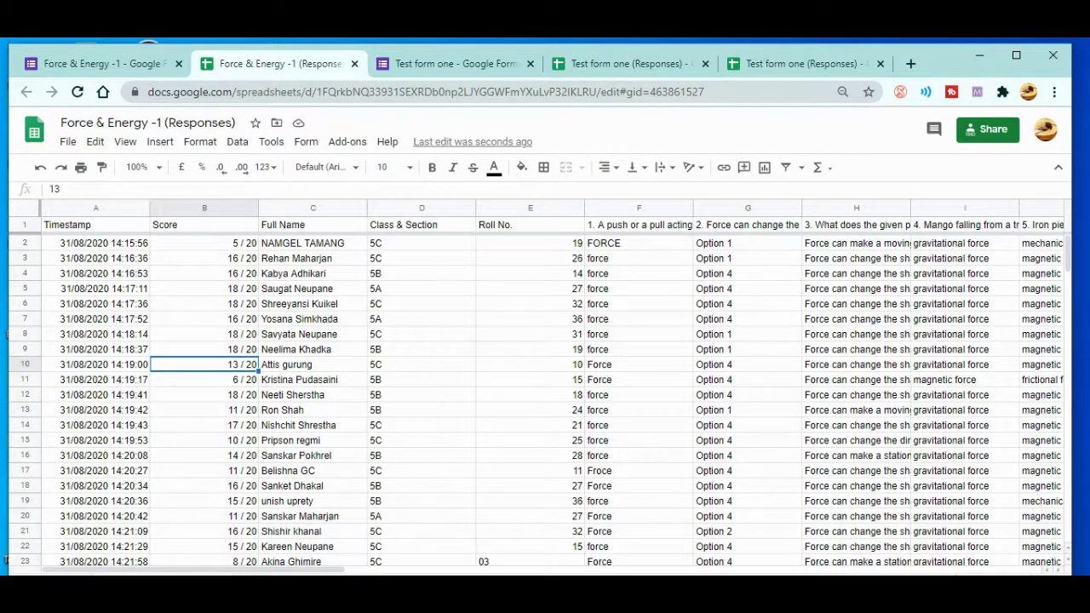
Sort the whole response sheet by the Class & Section column, A to Z
{"action": "scroll", "coordinate": [536, 401], "scroll_direction": "down", "scroll_amount": 3}
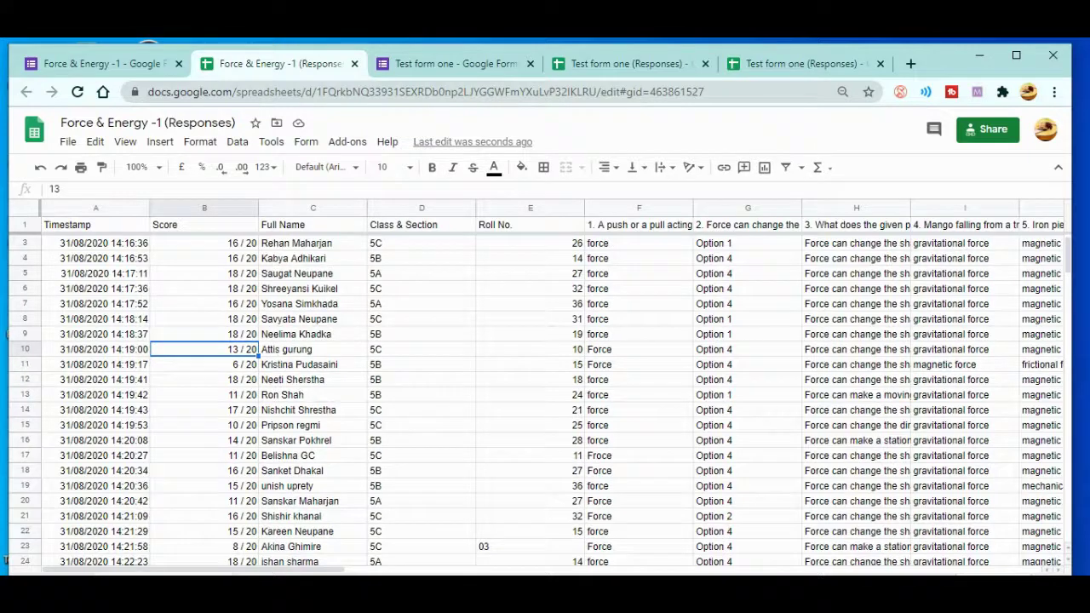
{"action": "scroll", "coordinate": [536, 400], "scroll_direction": "down", "scroll_amount": 3}
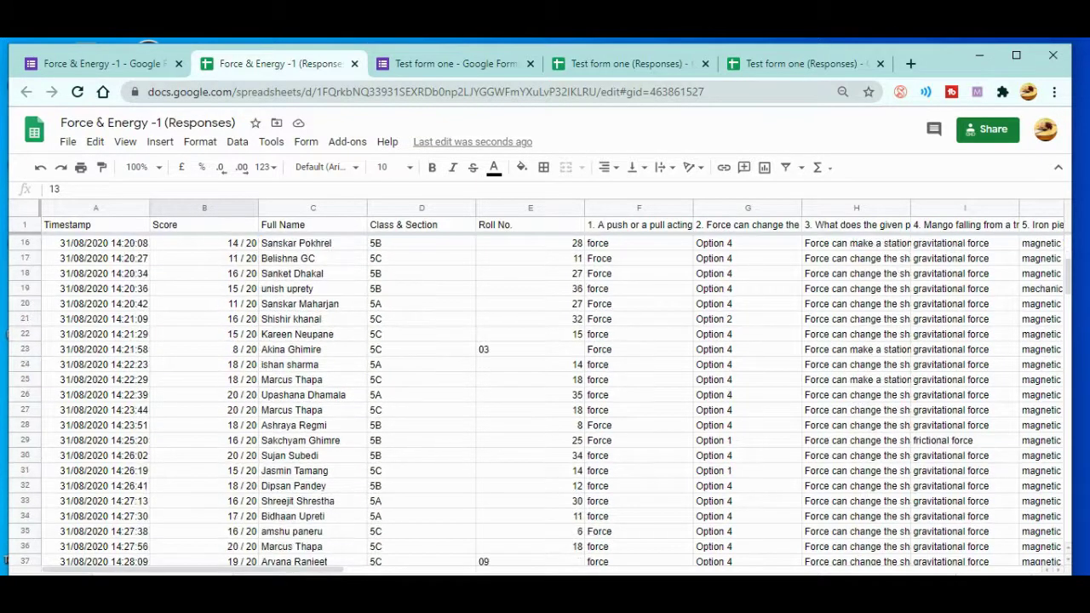
{"action": "scroll", "coordinate": [536, 401], "scroll_direction": "down", "scroll_amount": 1}
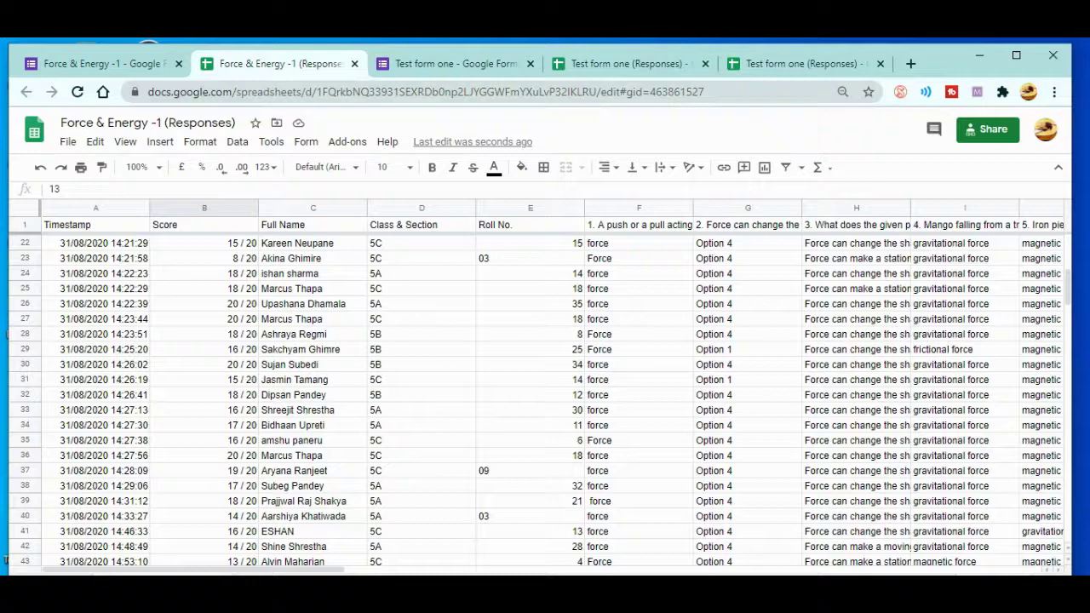
{"action": "scroll", "coordinate": [544, 398], "scroll_direction": "up", "scroll_amount": 6}
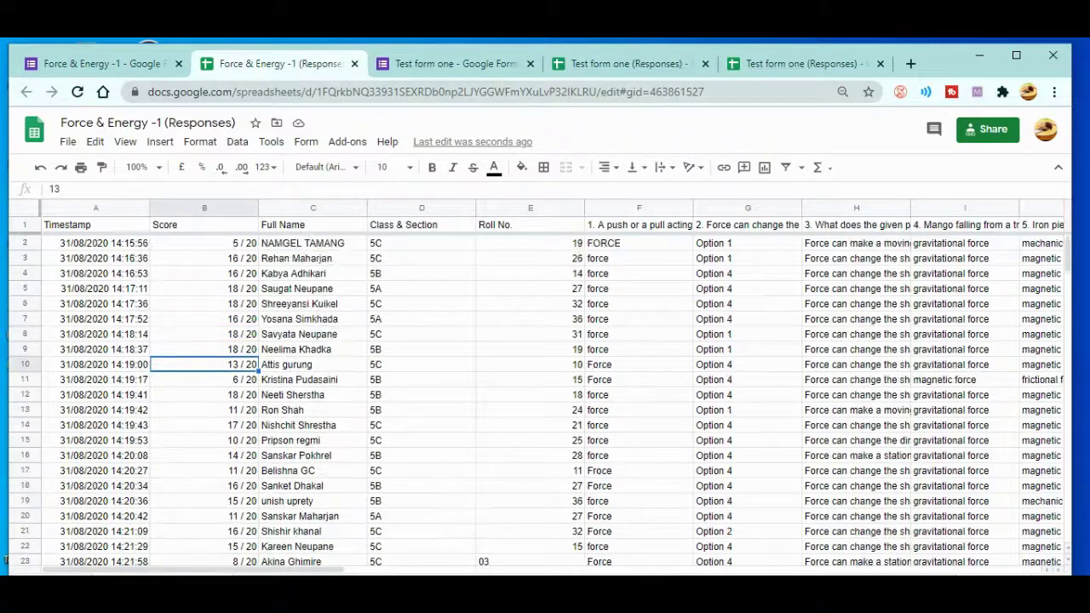
{"action": "left_click", "coordinate": [422, 380]}
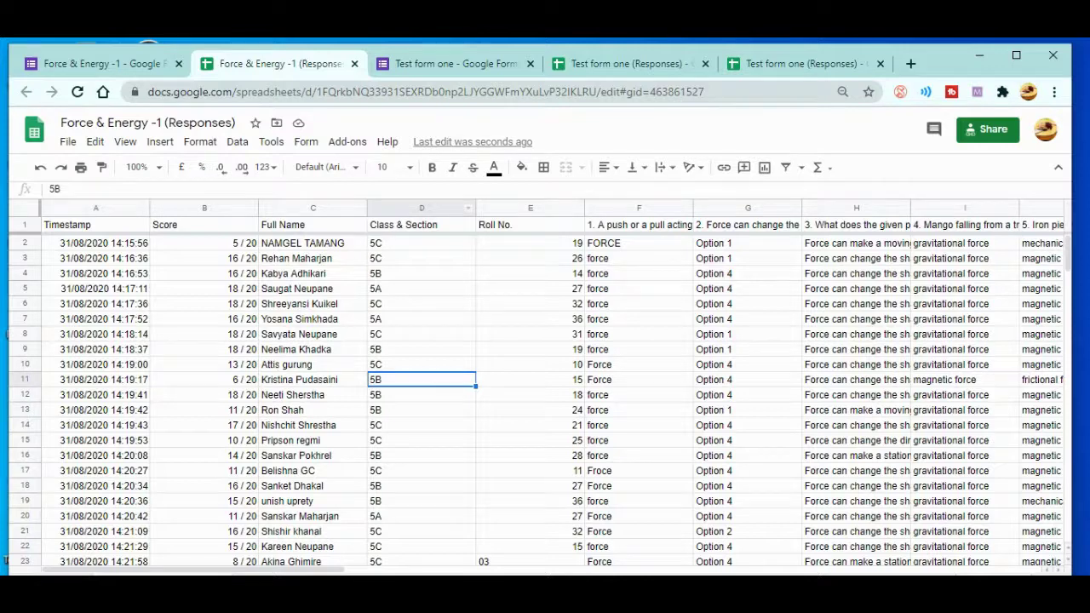
{"action": "left_click", "coordinate": [460, 208]}
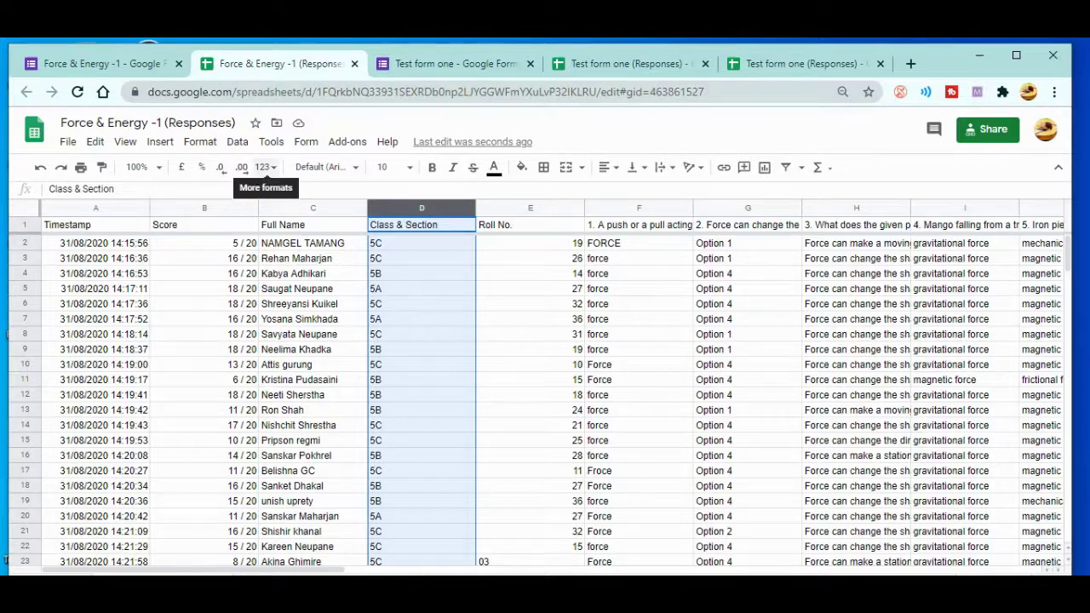
{"action": "left_click", "coordinate": [237, 142]}
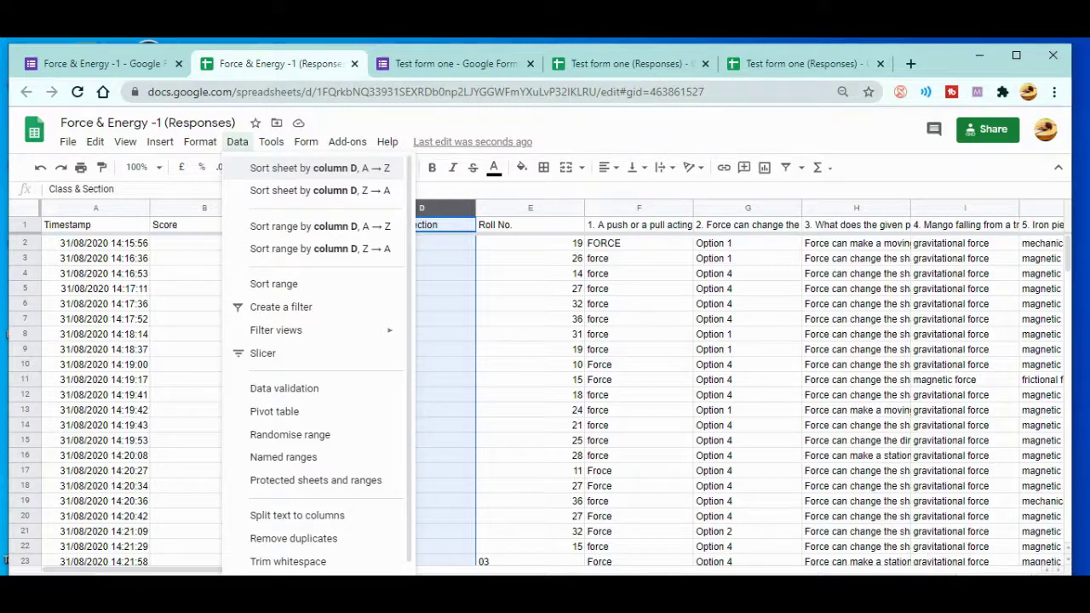
{"action": "left_click", "coordinate": [322, 168]}
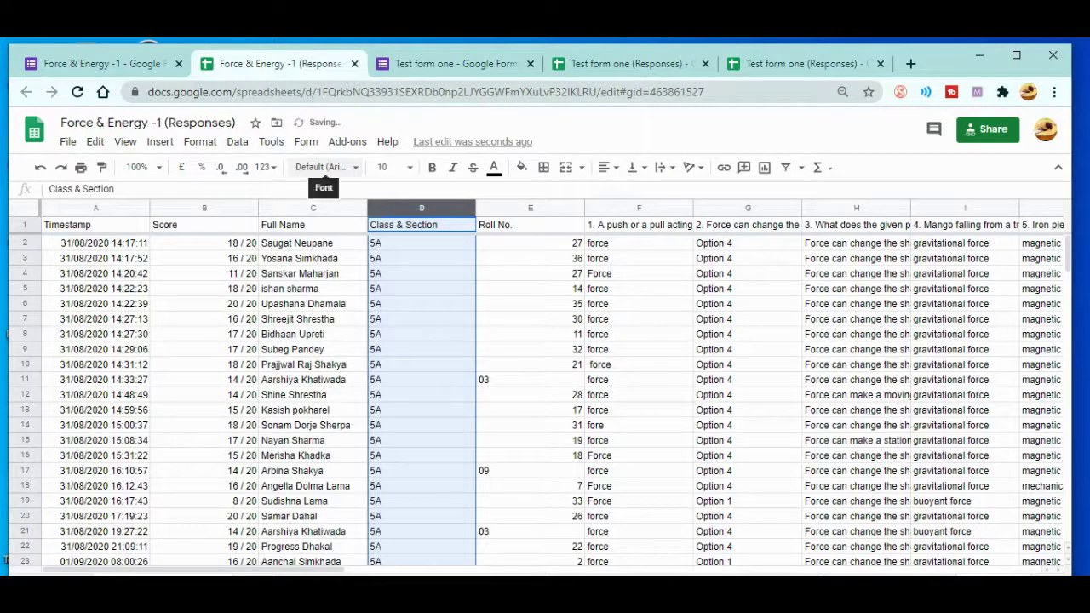
Examine how the response rows are grouped by class and section
{"action": "scroll", "coordinate": [538, 398], "scroll_direction": "down", "scroll_amount": 3}
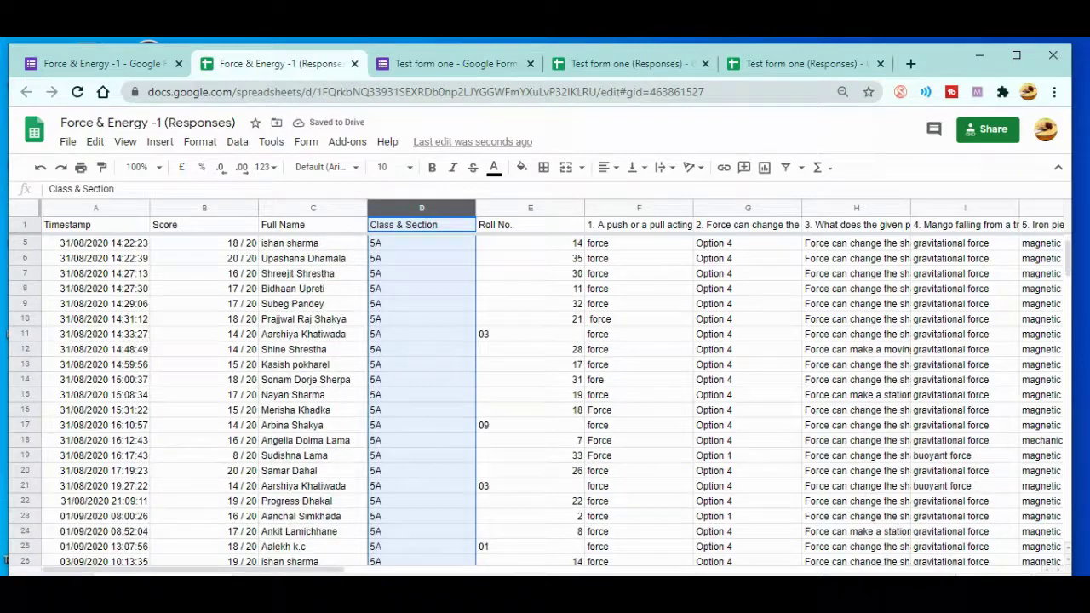
{"action": "scroll", "coordinate": [538, 398], "scroll_direction": "down", "scroll_amount": 6}
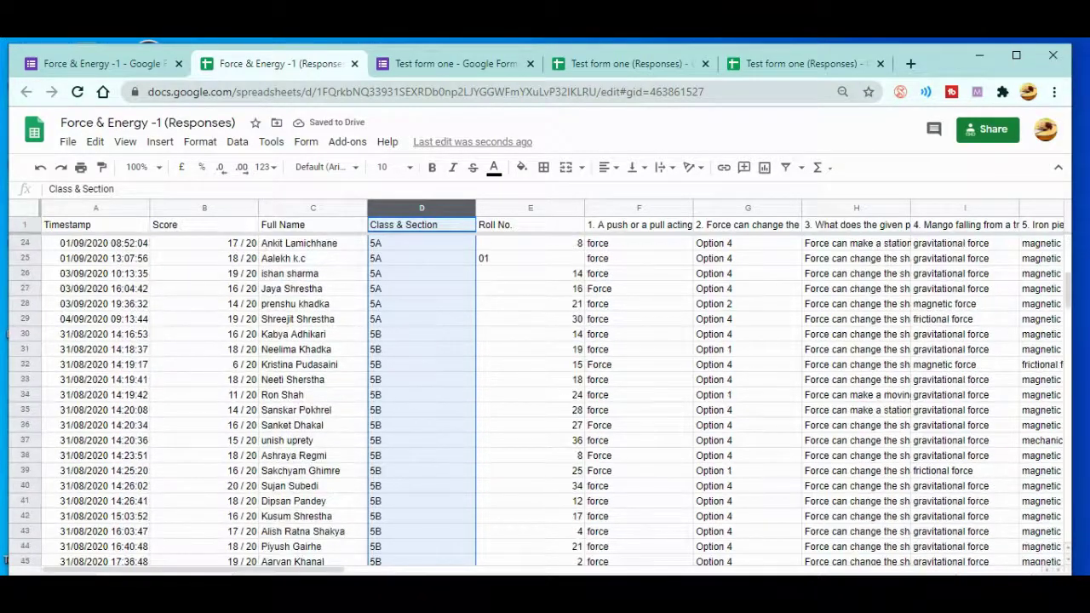
{"action": "scroll", "coordinate": [538, 397], "scroll_direction": "down", "scroll_amount": 6}
{"action": "scroll", "coordinate": [538, 398], "scroll_direction": "up", "scroll_amount": 4}
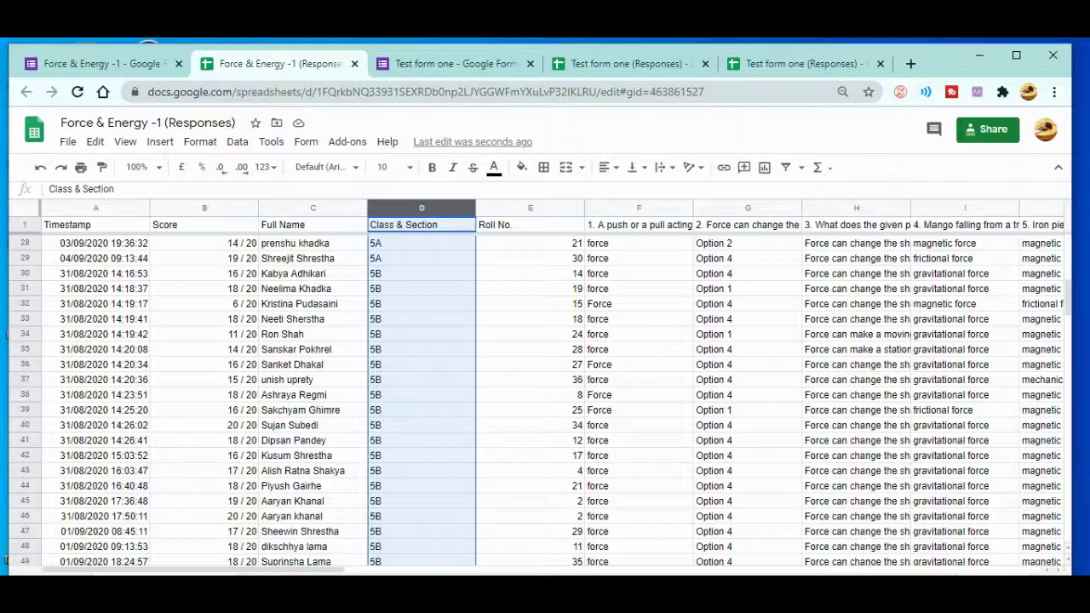
{"action": "scroll", "coordinate": [538, 397], "scroll_direction": "up", "scroll_amount": 8}
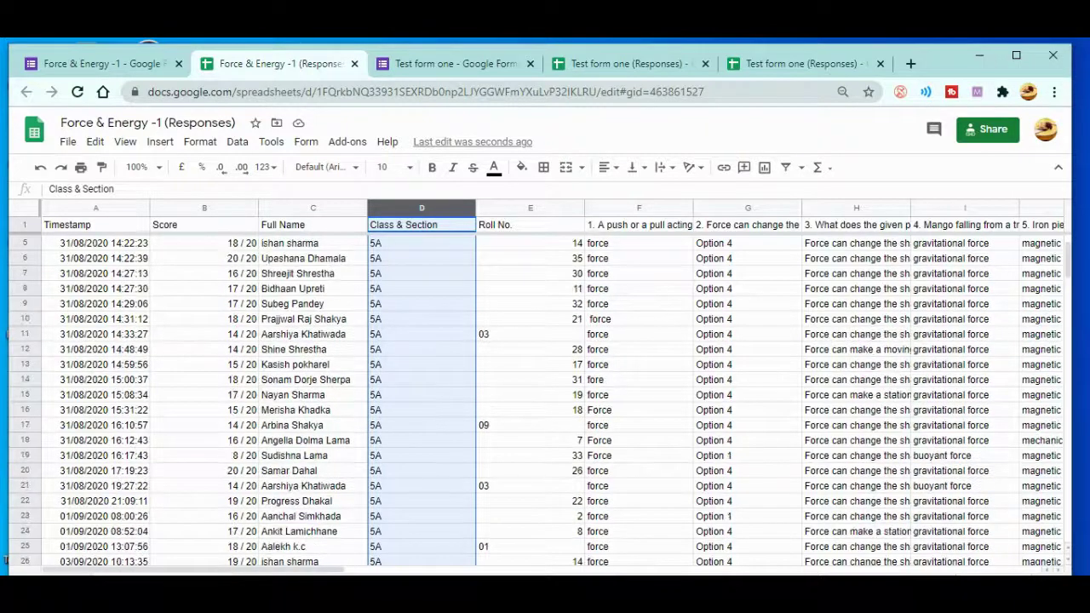
{"action": "scroll", "coordinate": [538, 398], "scroll_direction": "up", "scroll_amount": 1}
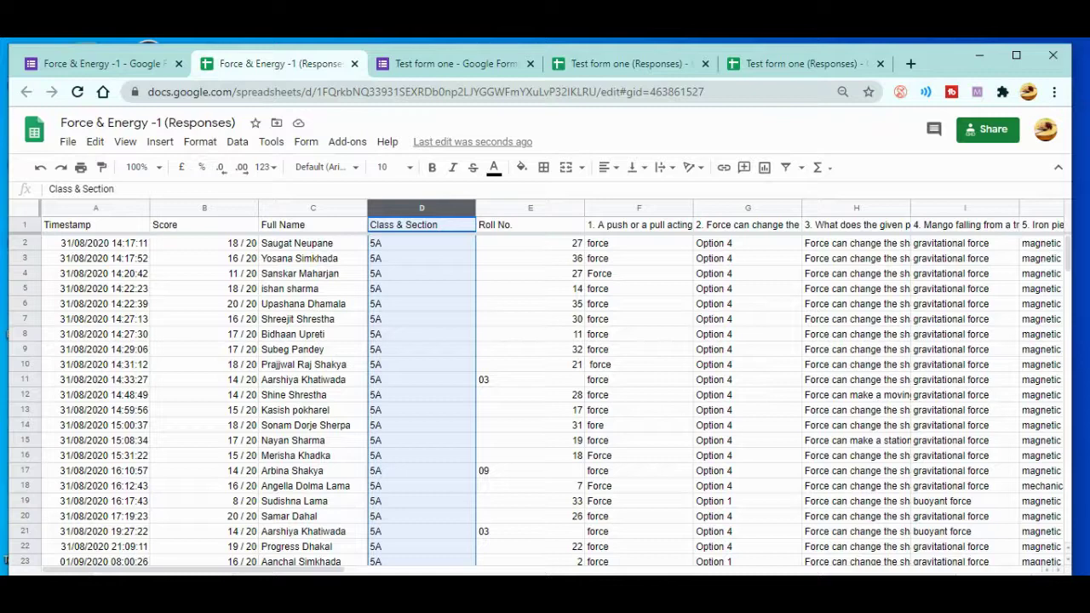
{"action": "scroll", "coordinate": [538, 397], "scroll_direction": "down", "scroll_amount": 2}
{"action": "scroll", "coordinate": [538, 397], "scroll_direction": "up", "scroll_amount": 2}
Sort the whole response sheet by the Full Name column, A to Z
{"action": "left_click", "coordinate": [313, 208]}
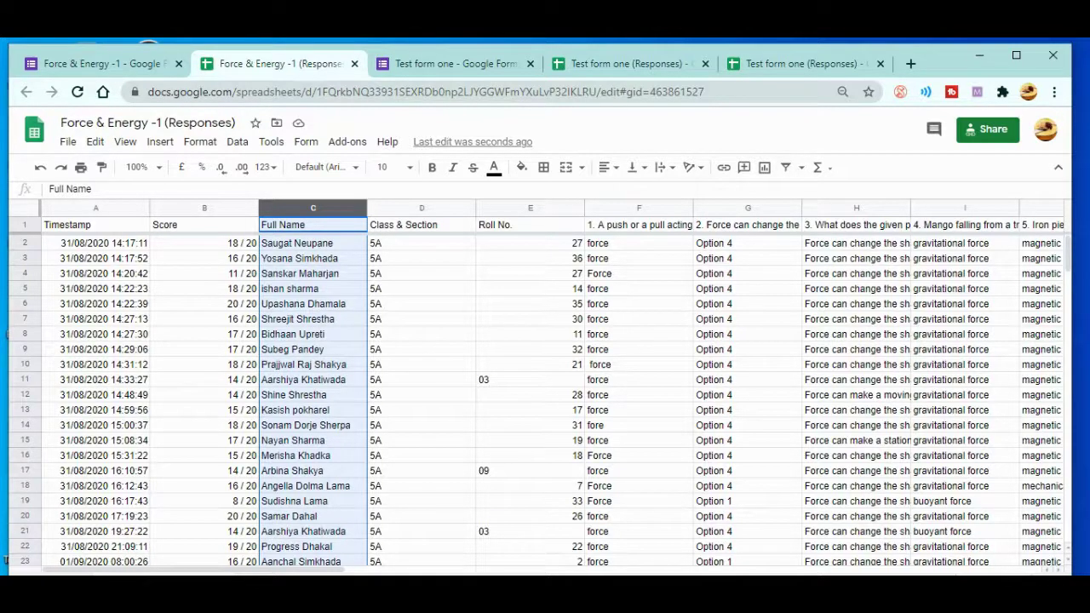
{"action": "left_click", "coordinate": [236, 142]}
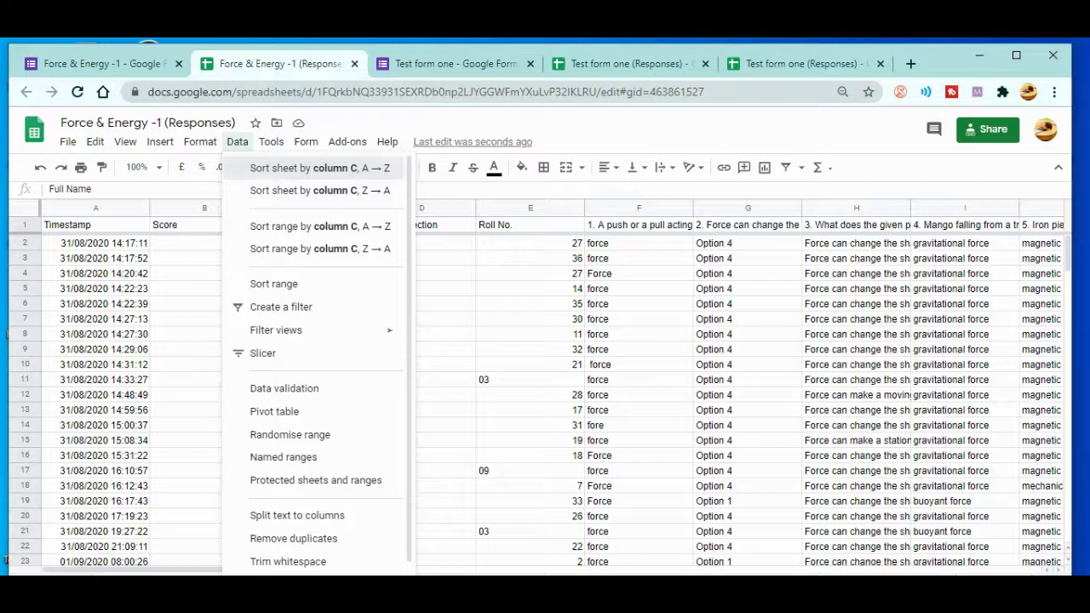
{"action": "left_click", "coordinate": [320, 168]}
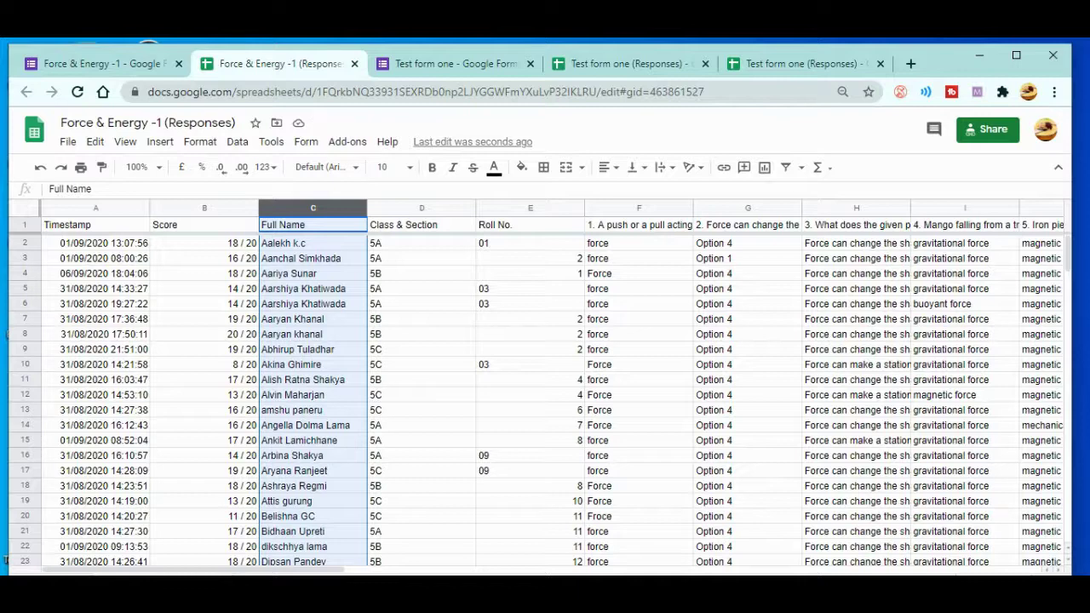
Sort the name-ordered sheet again by the Class & Section column, A to Z
{"action": "left_click", "coordinate": [425, 208]}
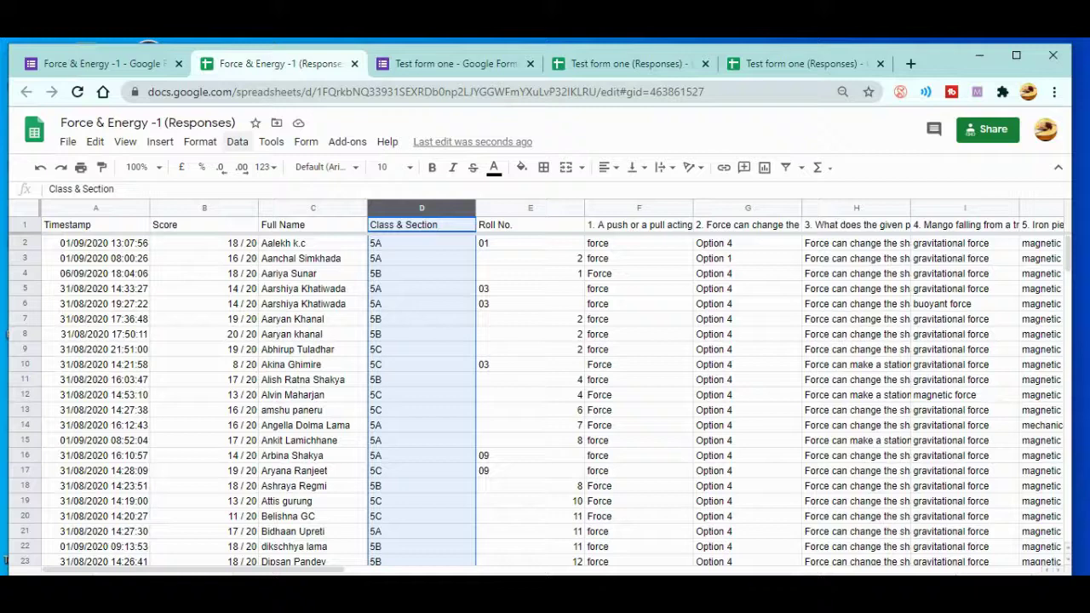
{"action": "left_click", "coordinate": [237, 141]}
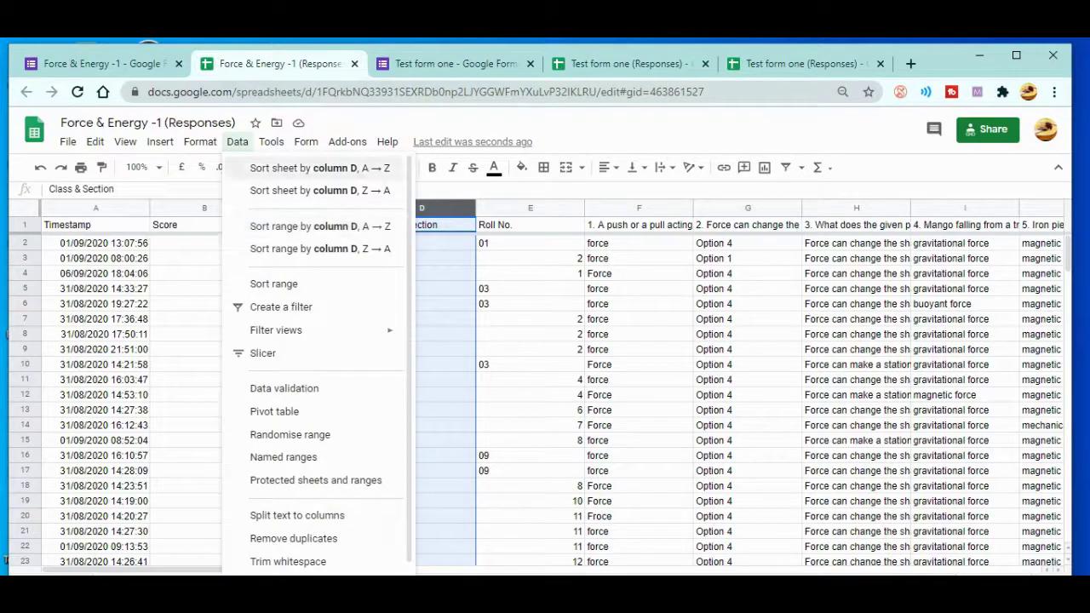
{"action": "left_click", "coordinate": [319, 168]}
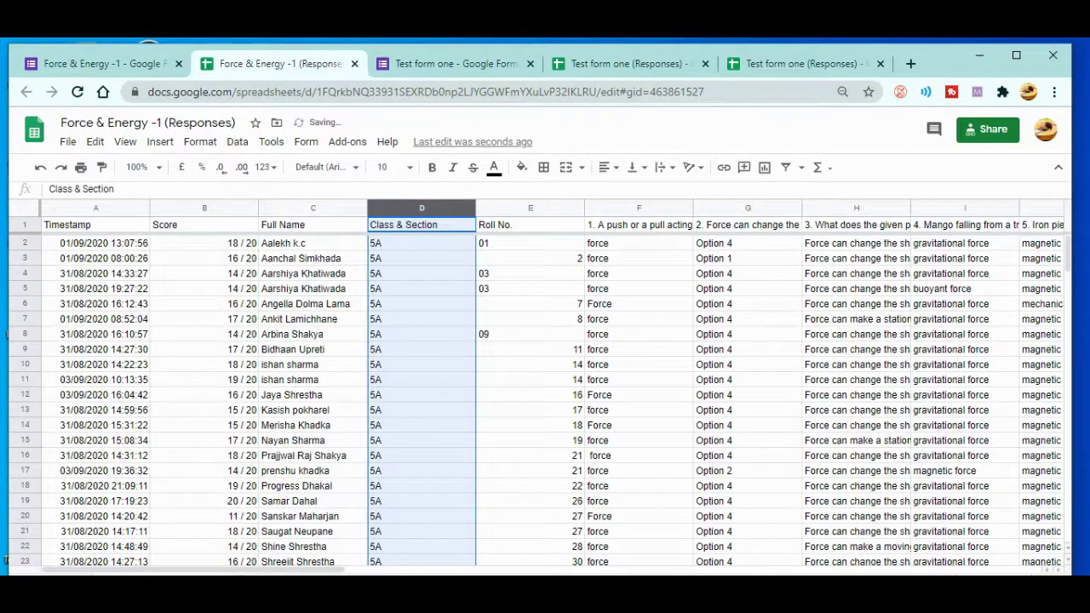
Review the name order within each of sections 5A, 5B and 5C, down to the last response row
{"action": "scroll", "coordinate": [545, 400], "scroll_direction": "down", "scroll_amount": 4}
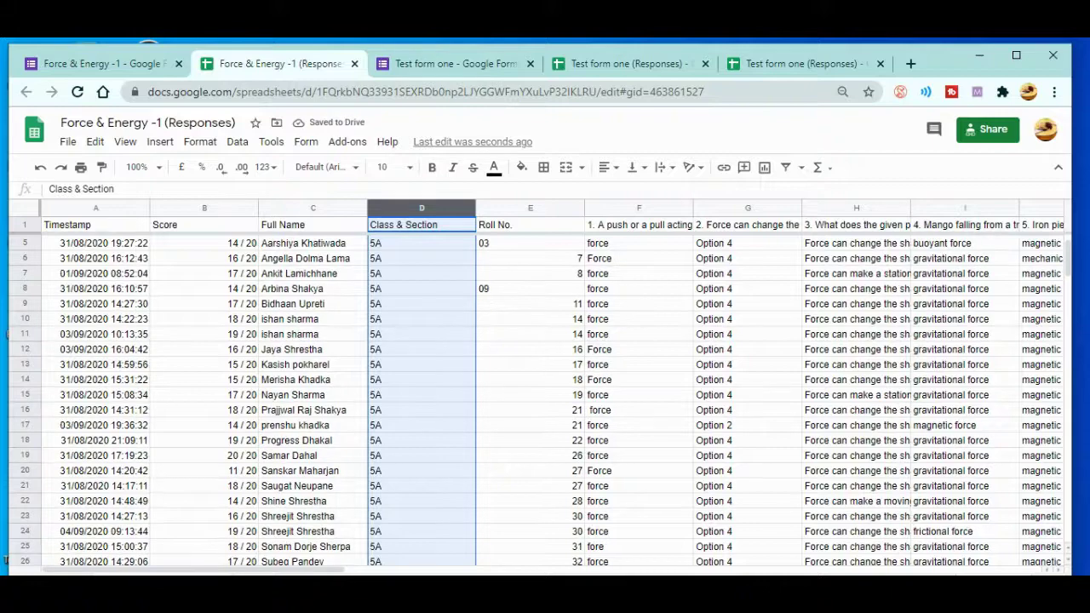
{"action": "scroll", "coordinate": [545, 400], "scroll_direction": "down", "scroll_amount": 2}
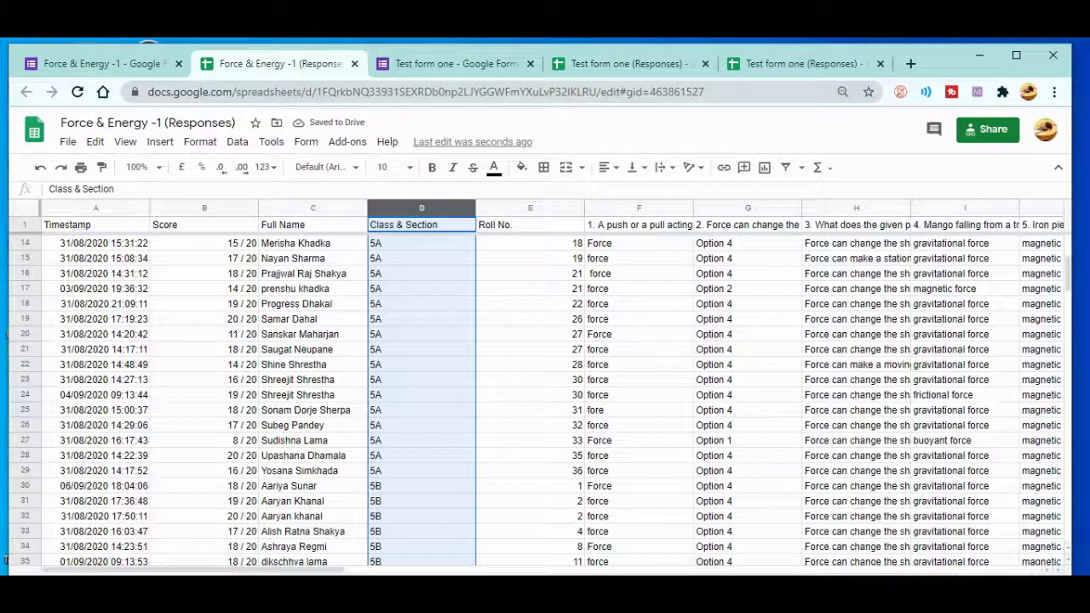
{"action": "scroll", "coordinate": [545, 400], "scroll_direction": "down", "scroll_amount": 4}
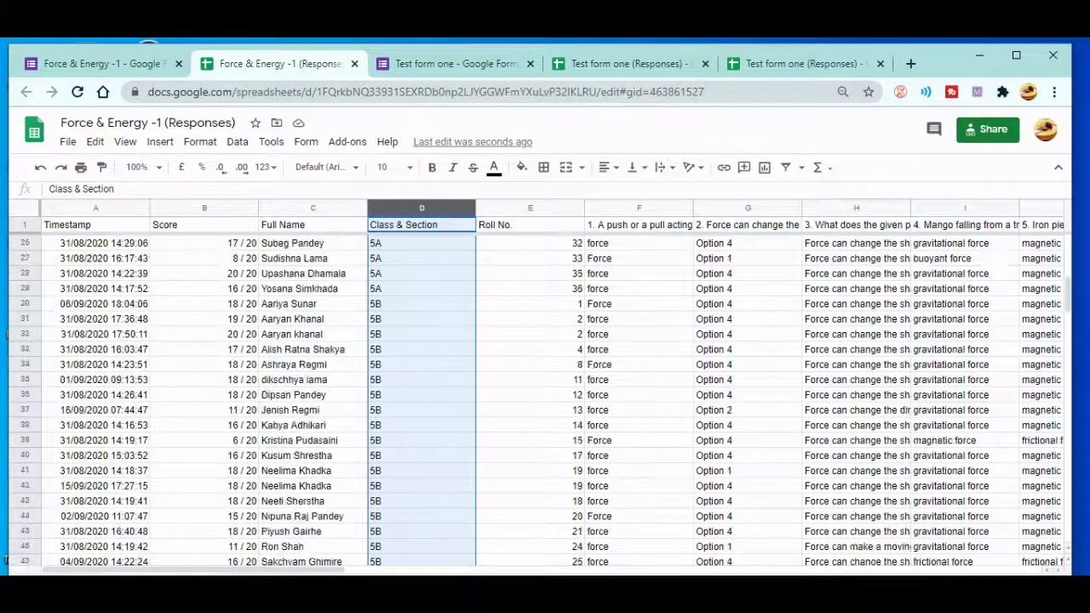
{"action": "scroll", "coordinate": [545, 400], "scroll_direction": "down", "scroll_amount": 4}
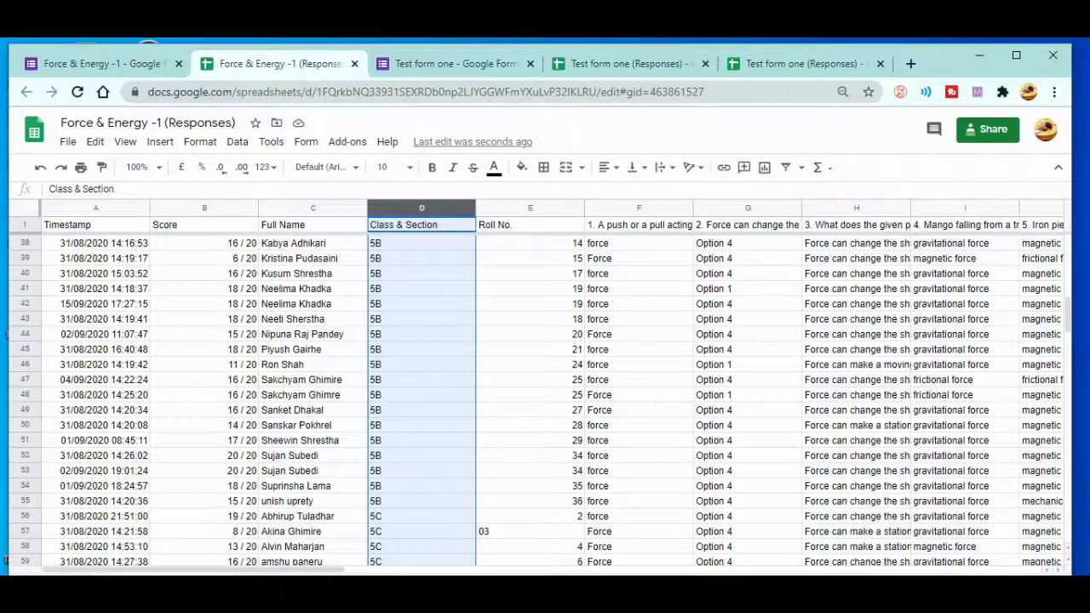
{"action": "scroll", "coordinate": [545, 401], "scroll_direction": "down", "scroll_amount": 9}
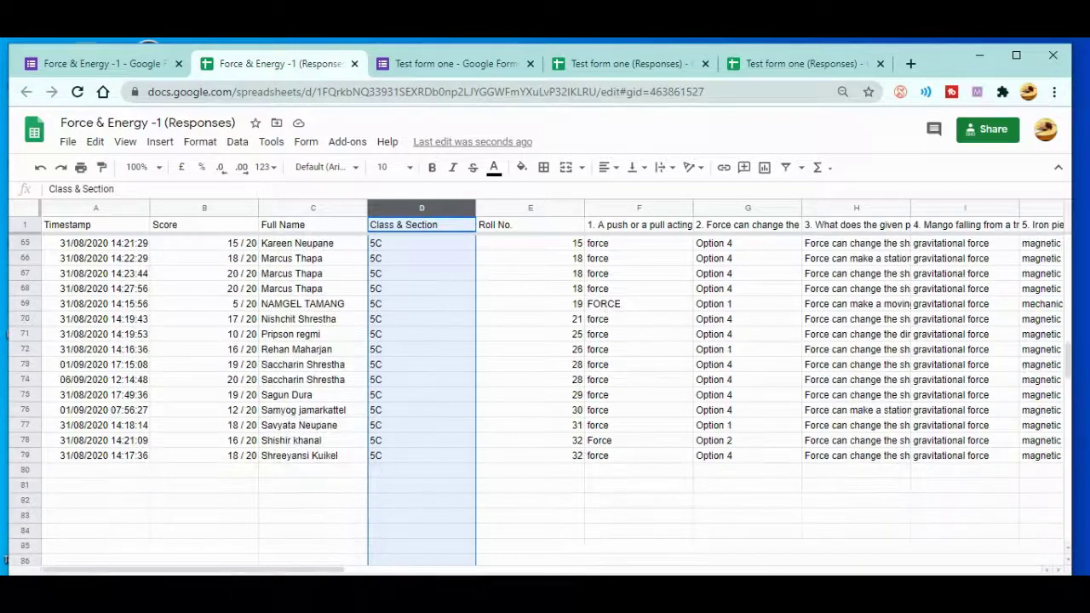
{"action": "scroll", "coordinate": [545, 400], "scroll_direction": "down", "scroll_amount": 3}
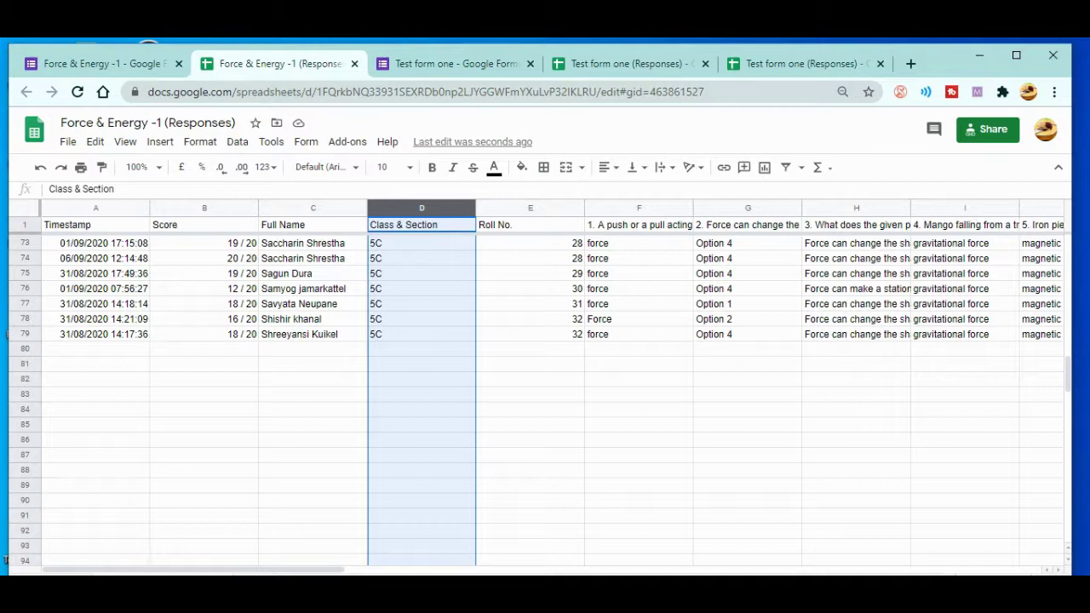
{"action": "scroll", "coordinate": [545, 401], "scroll_direction": "up", "scroll_amount": 15}
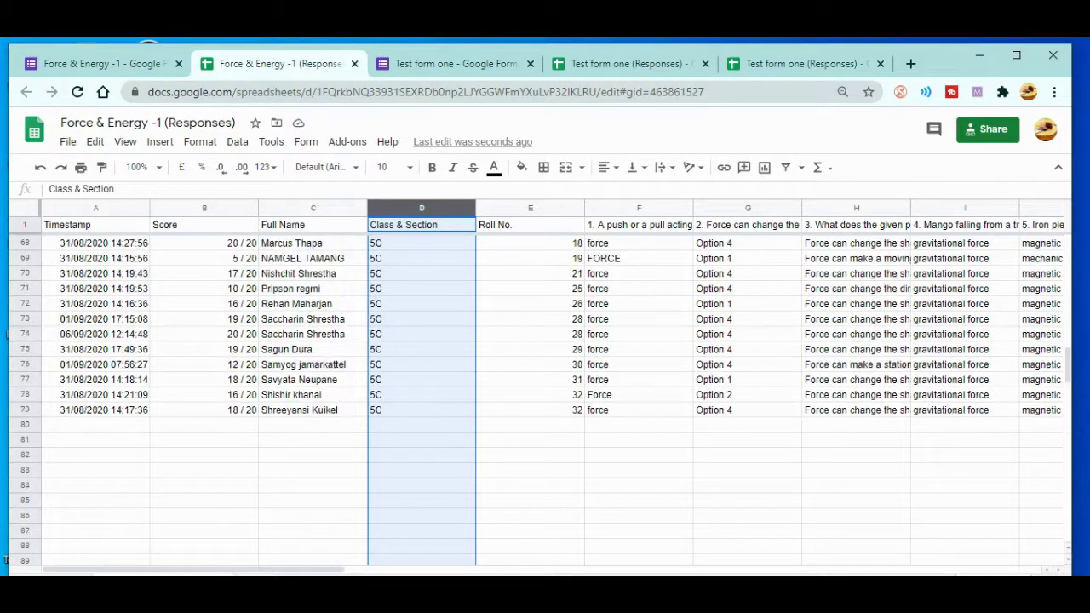
{"action": "scroll", "coordinate": [545, 400], "scroll_direction": "up", "scroll_amount": 6}
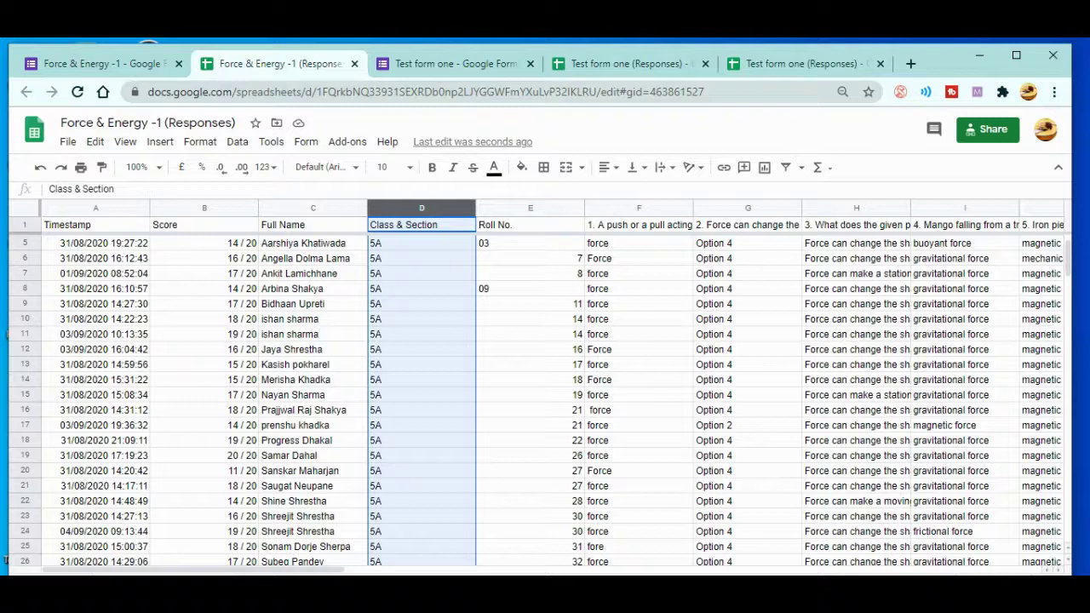
Select the whole column of answers to question 2 and bring up its sort options
{"action": "left_click", "coordinate": [205, 561]}
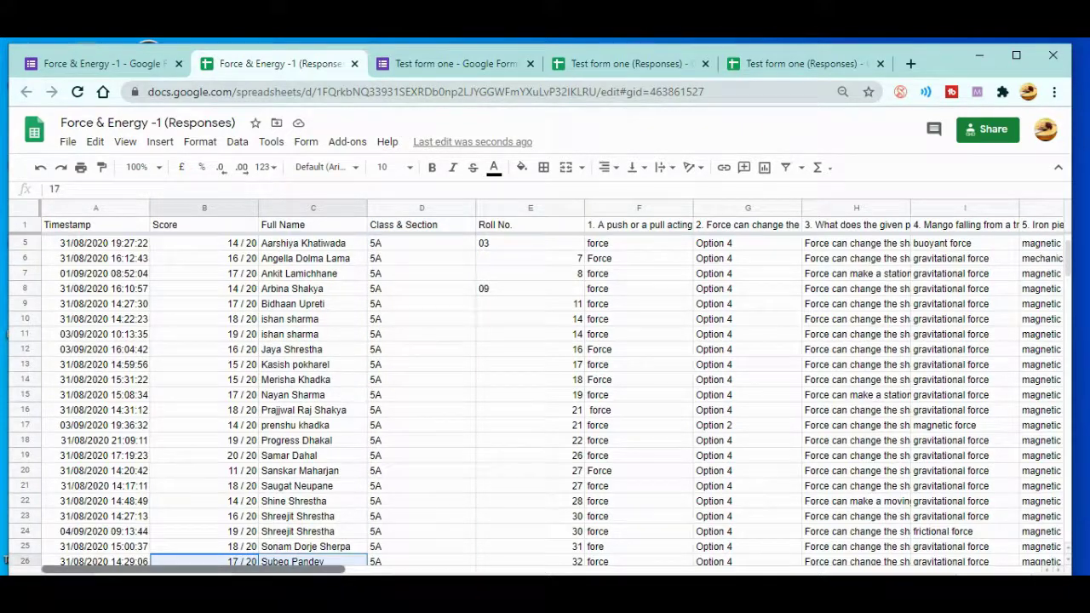
{"action": "left_click_drag", "start_coordinate": [193, 569], "coordinate": [347, 569]}
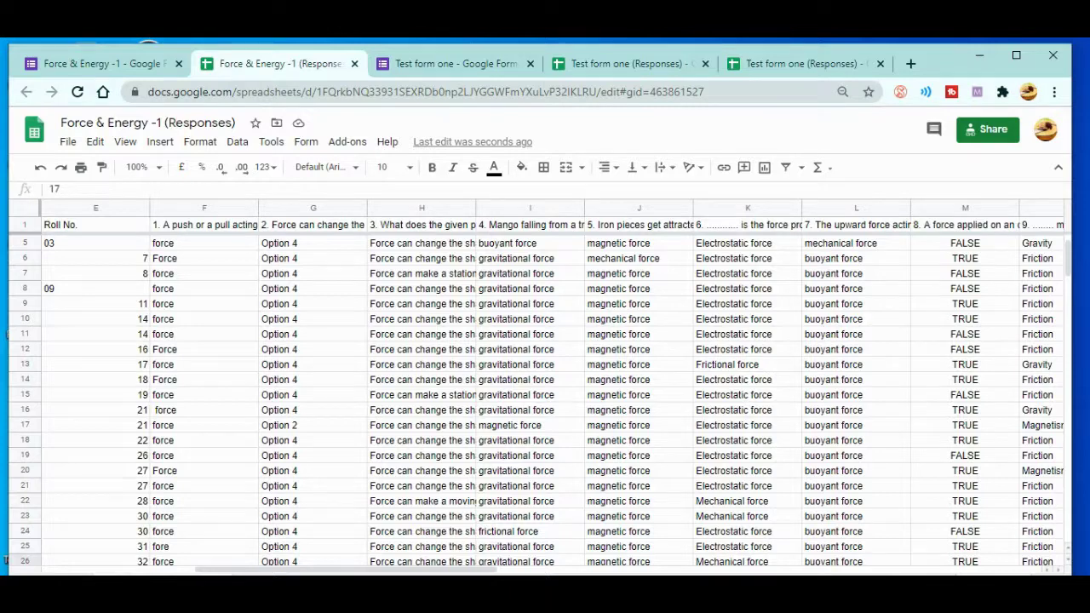
{"action": "left_click", "coordinate": [312, 208]}
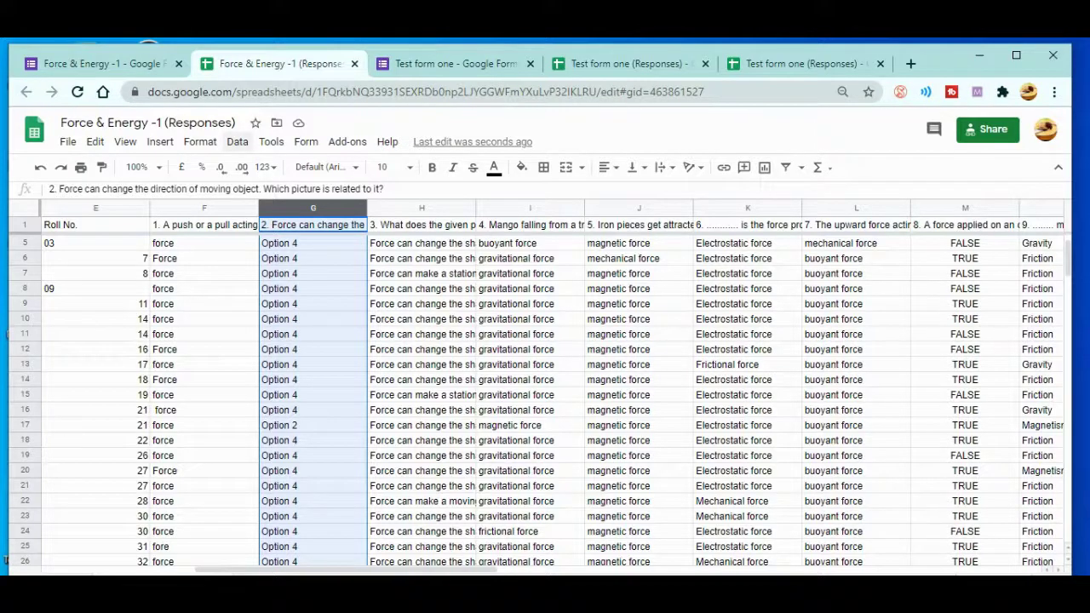
{"action": "left_click", "coordinate": [237, 141]}
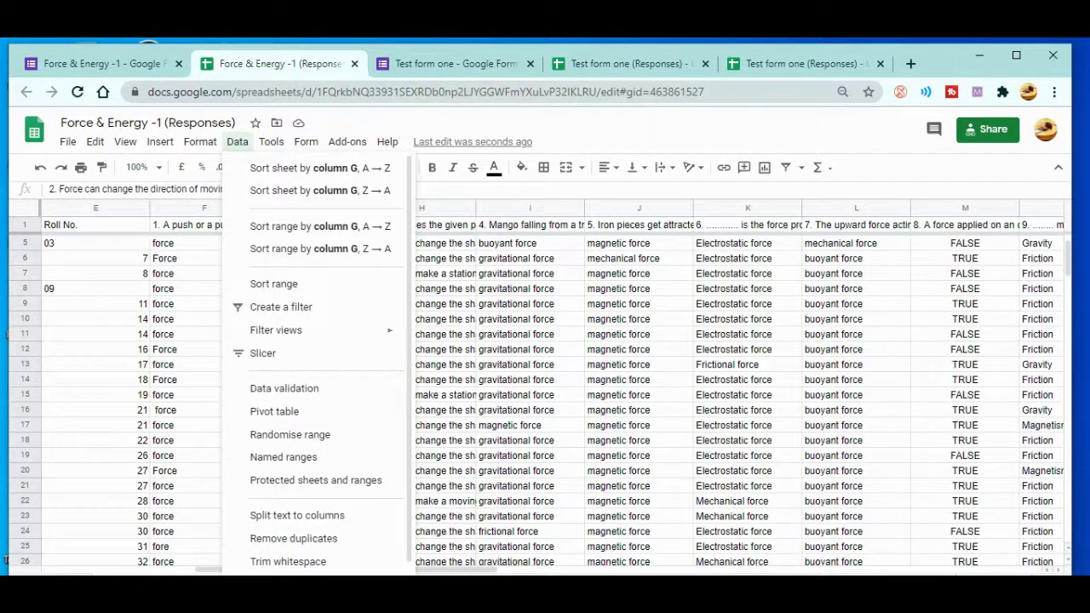